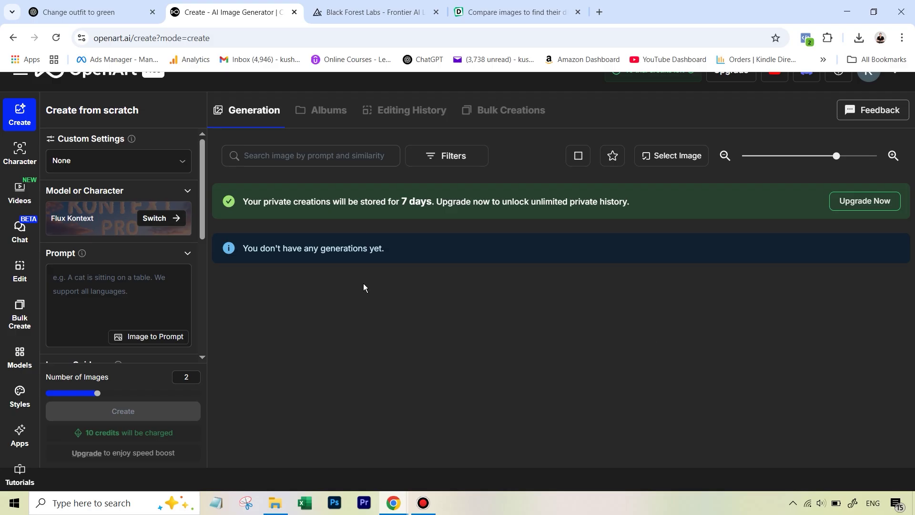
- Read through the FLUX.1 Kontext announcement, then bring the private OpenArt window forward
left_click(358, 12)
scroll(419, 175, "up", 10)
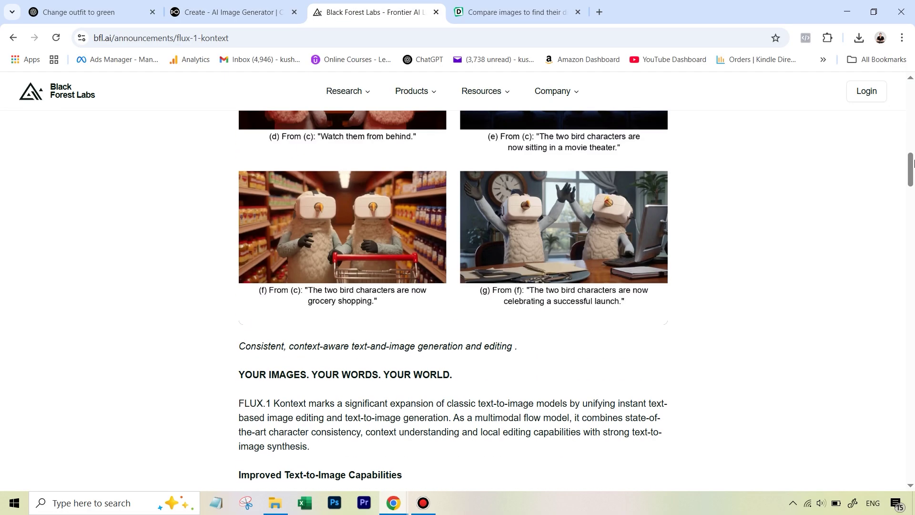
left_click_drag(912, 164, 912, 93)
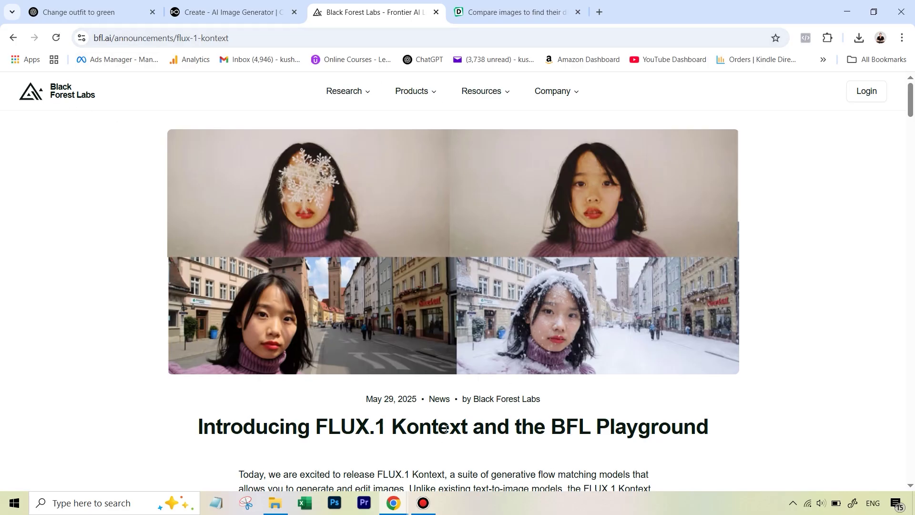
scroll(421, 431, "down", 15)
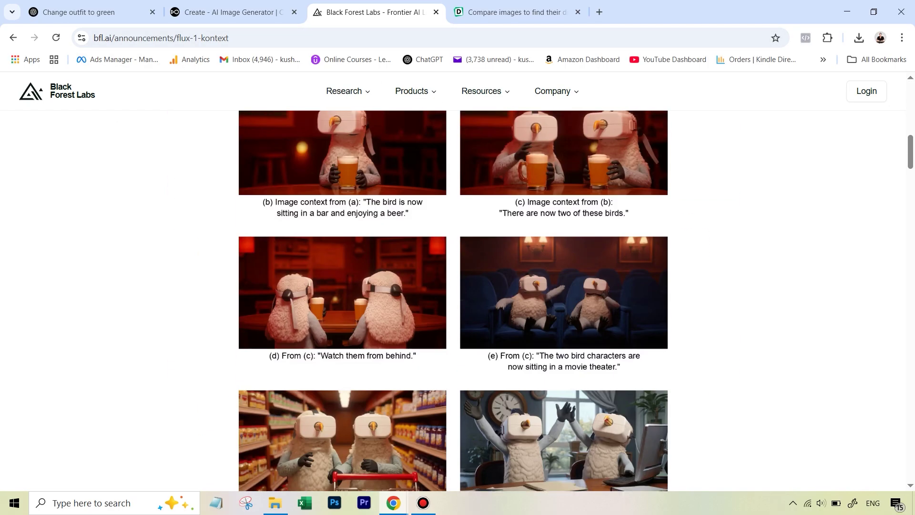
scroll(423, 432, "down", 20)
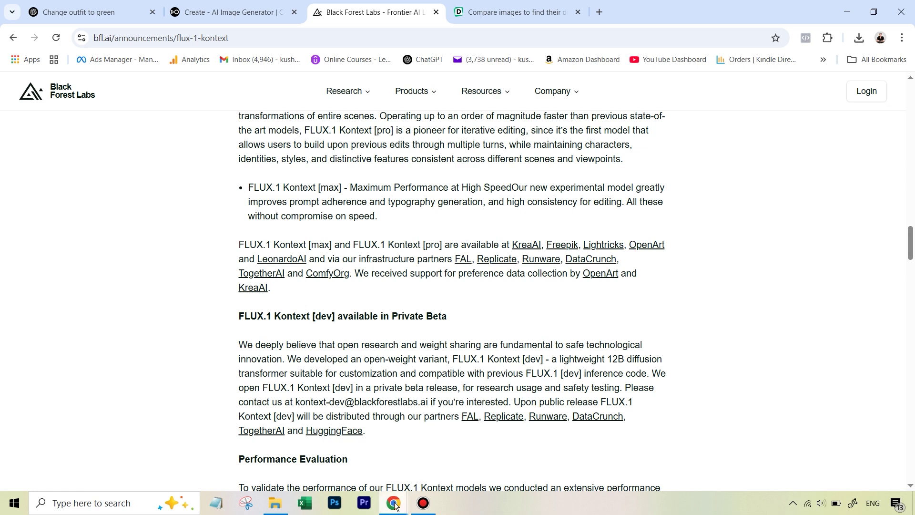
mouse_move(395, 502)
left_click(462, 435)
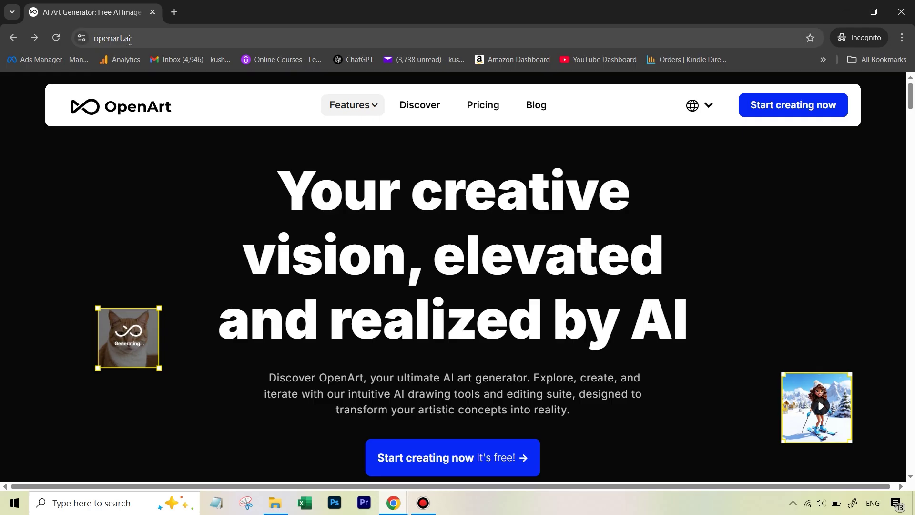
- Enter OpenArt, dismiss the Flux Kontext popup and view the sign-in page
left_click(782, 109)
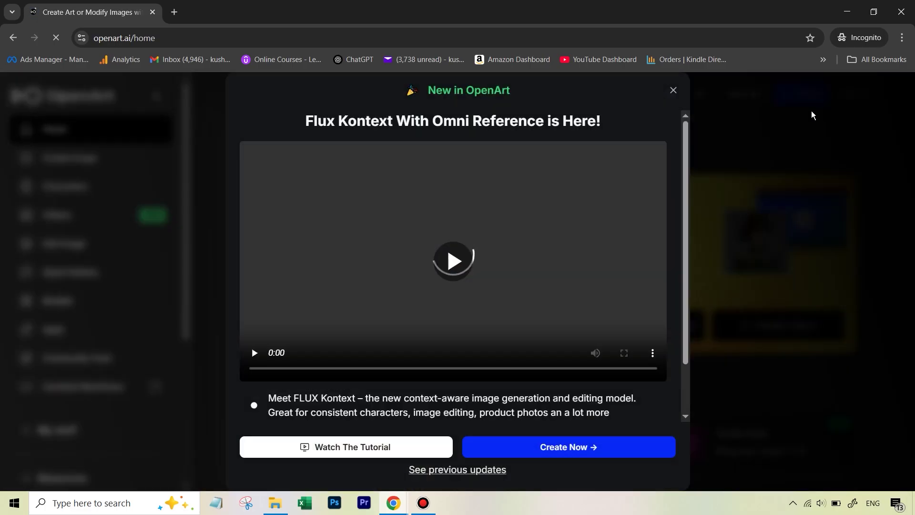
left_click(672, 90)
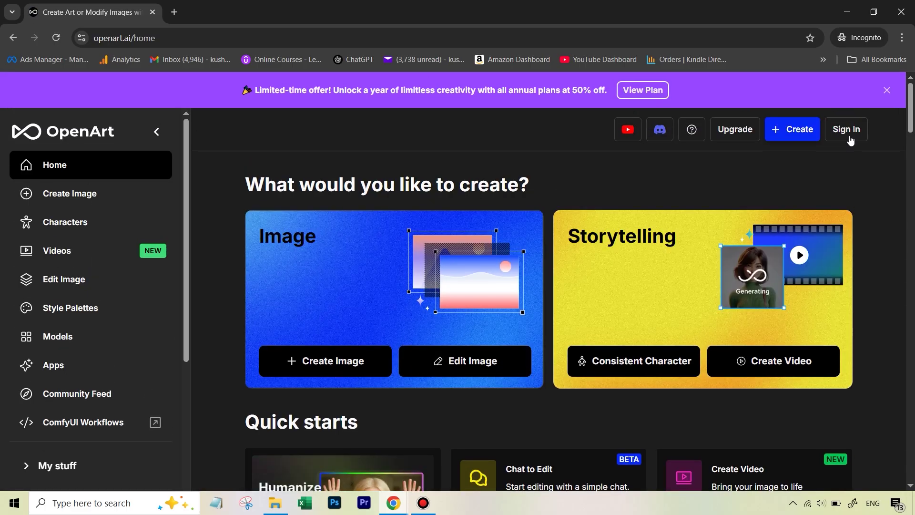
left_click(849, 135)
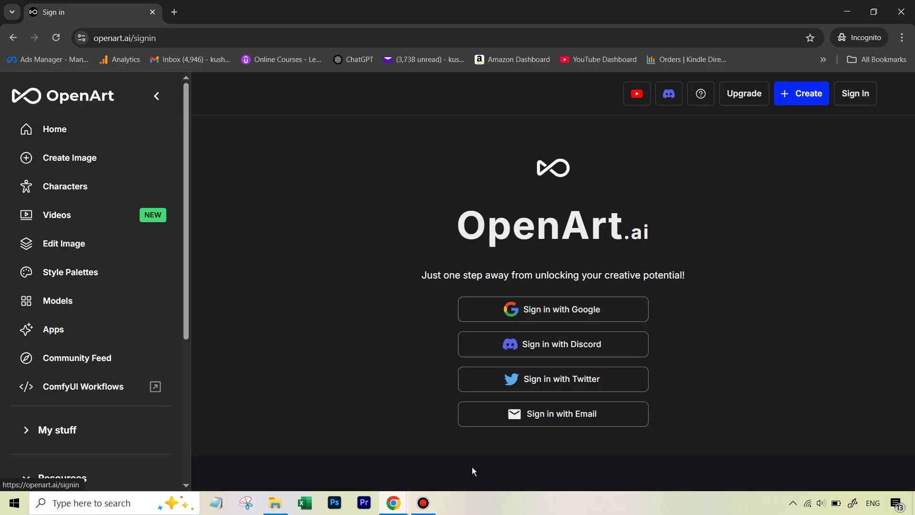
- Return to the main browser window's signed-in OpenArt Create page
left_click(404, 503)
left_click(324, 463)
left_click(231, 11)
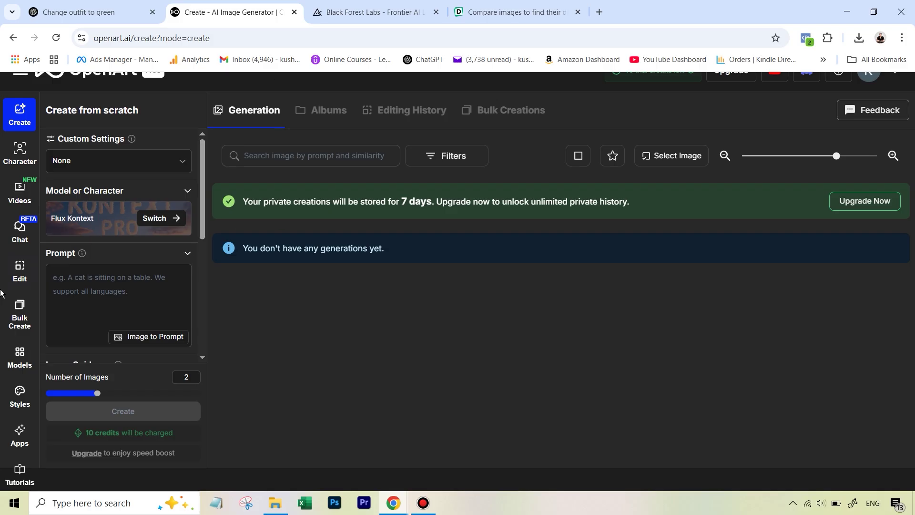
- Open Chat to Edit with Flux Kontext as the model, ready for the pink-suit photo
left_click(21, 236)
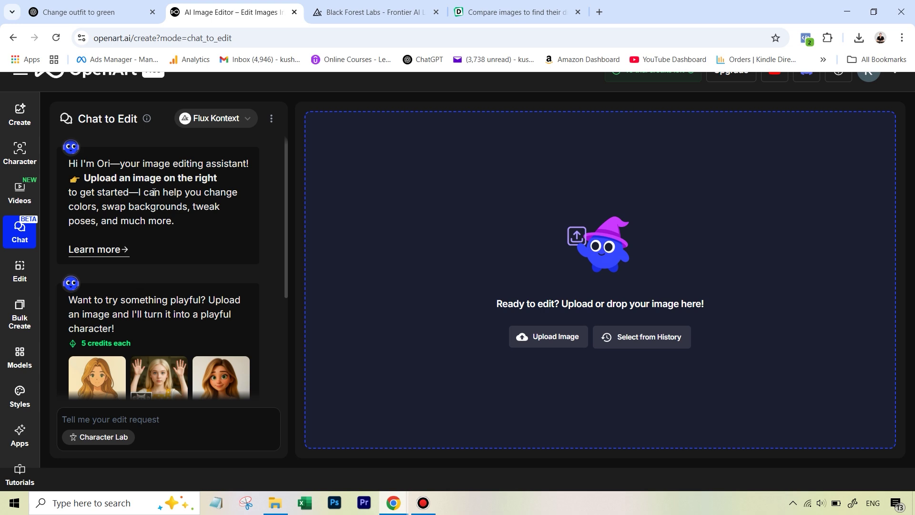
left_click(206, 125)
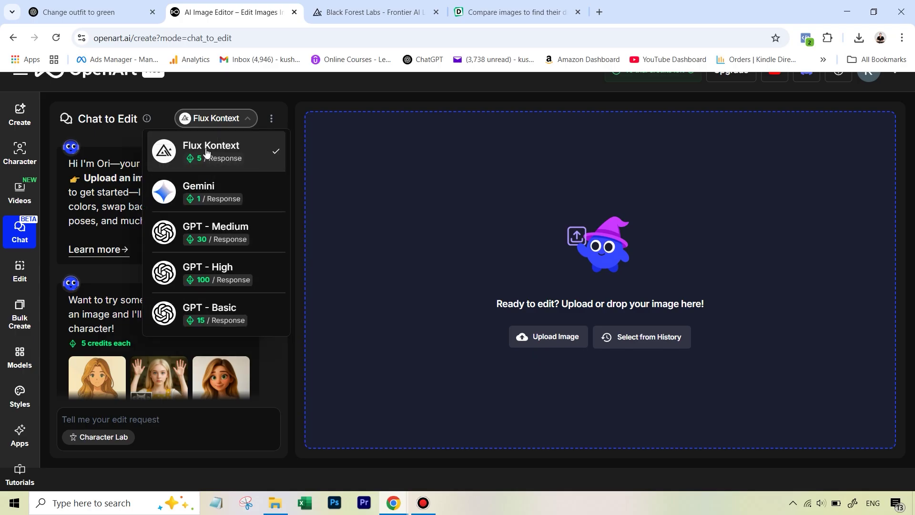
left_click(258, 96)
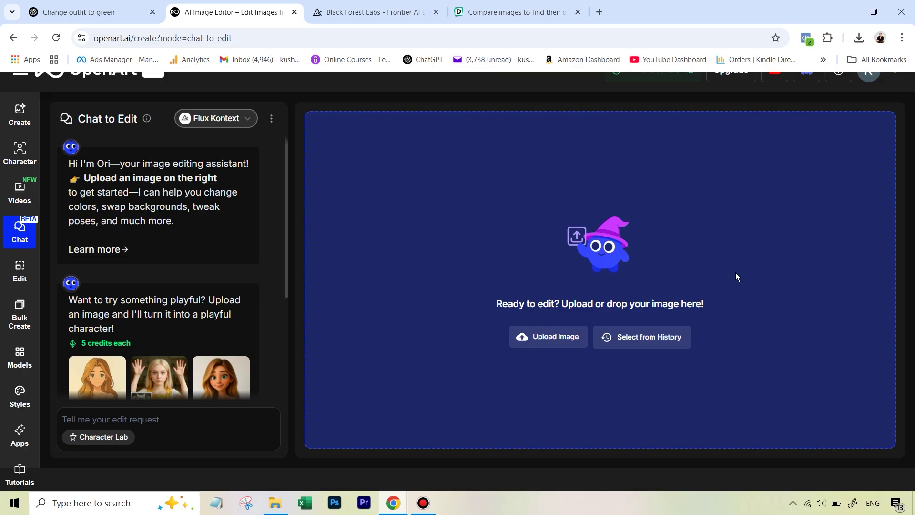
left_click(96, 445)
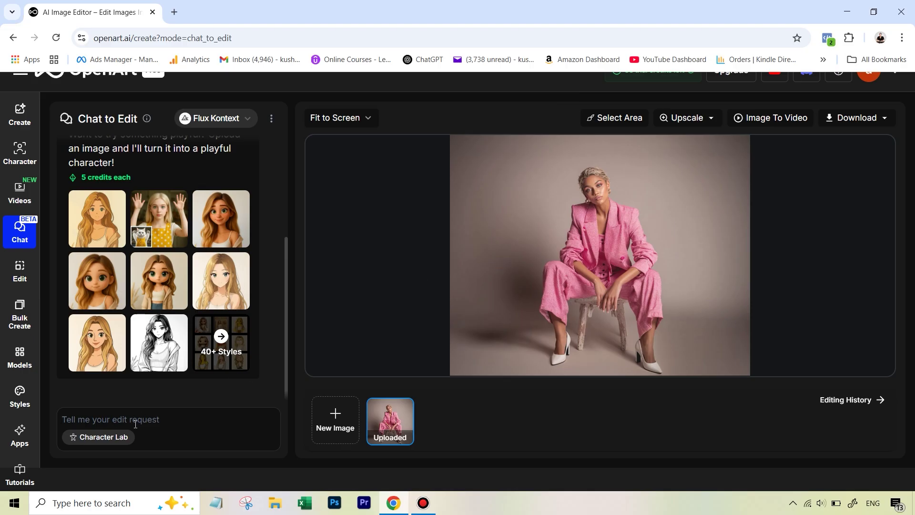
- Request 'change the background to pink' and compare the result against the grey original
type("change the background to pink")
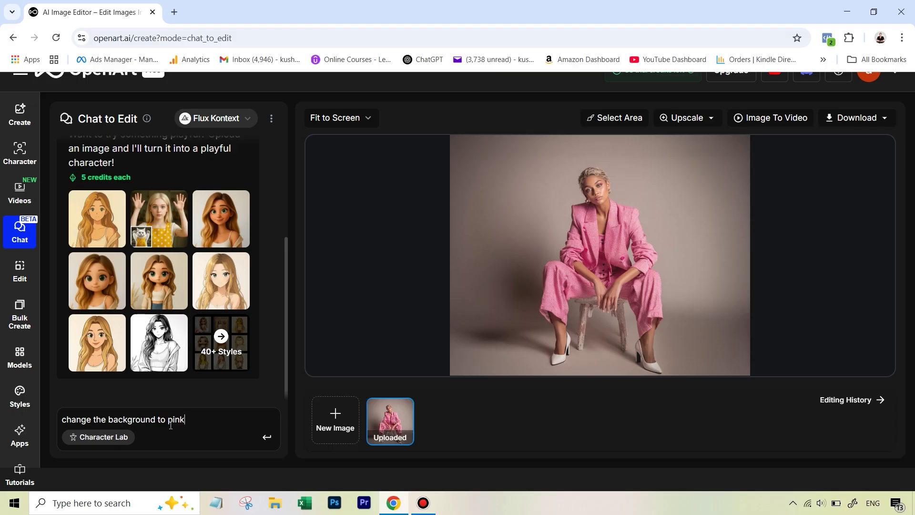
left_click(267, 438)
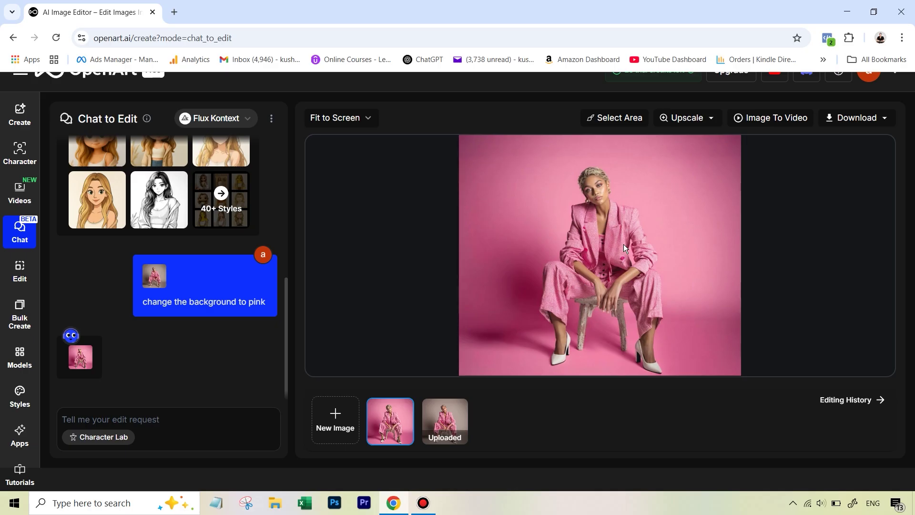
left_click(443, 419)
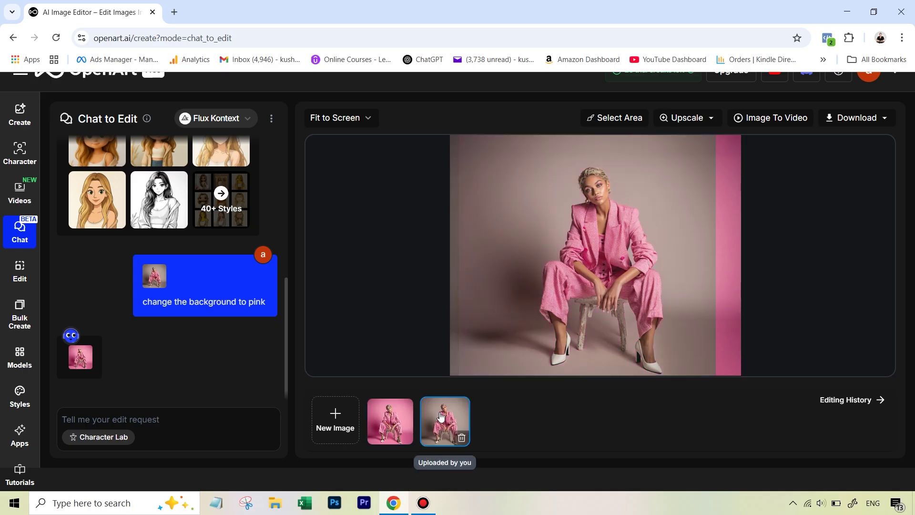
left_click(402, 420)
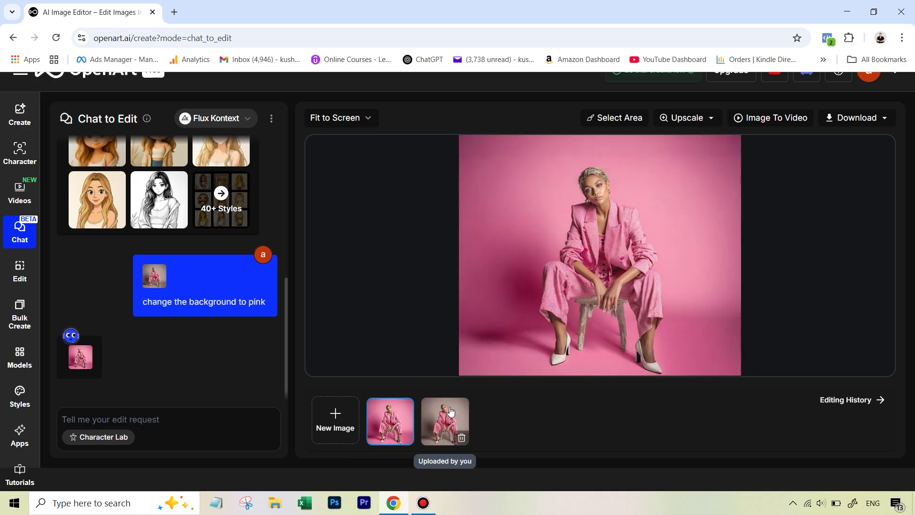
left_click(433, 411)
left_click(396, 413)
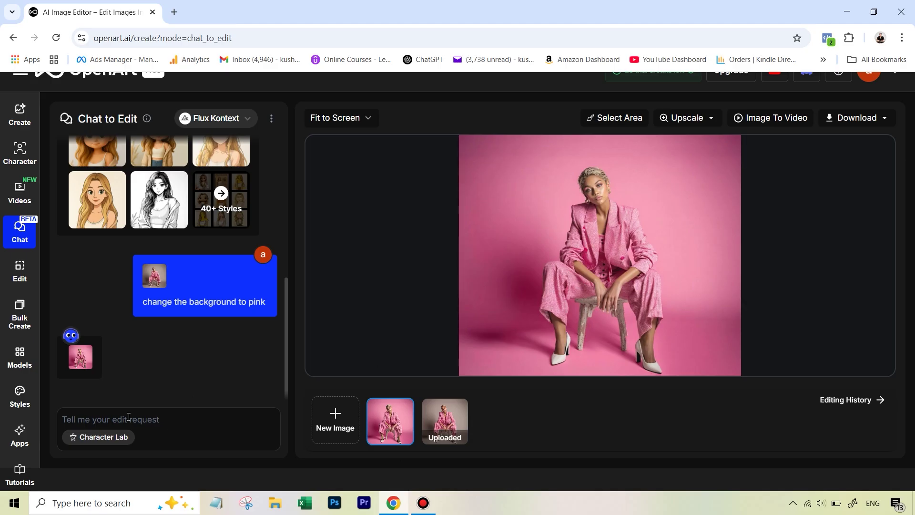
- Request a green leather suit, then compare it with the pink-suit version, ending on green
type("change her ")
type("clothes ro a ")
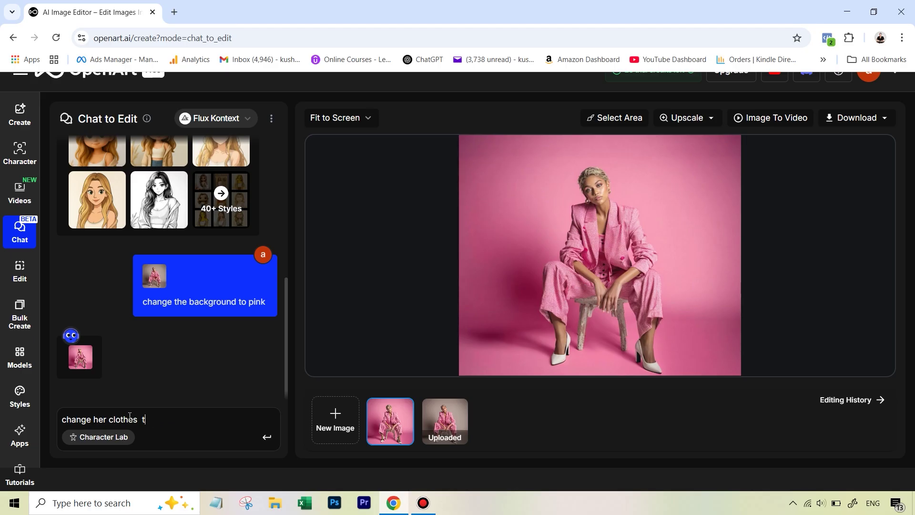
type(" green leather suit")
left_click(268, 439)
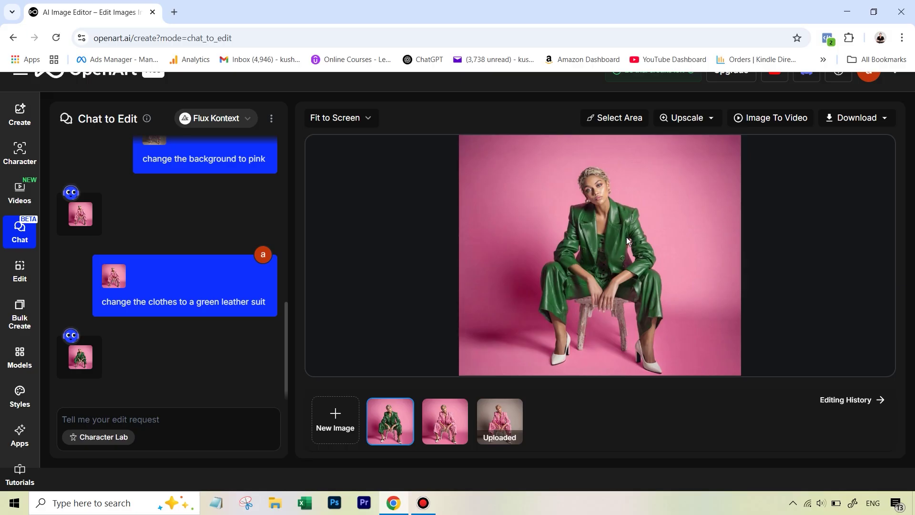
left_click(445, 419)
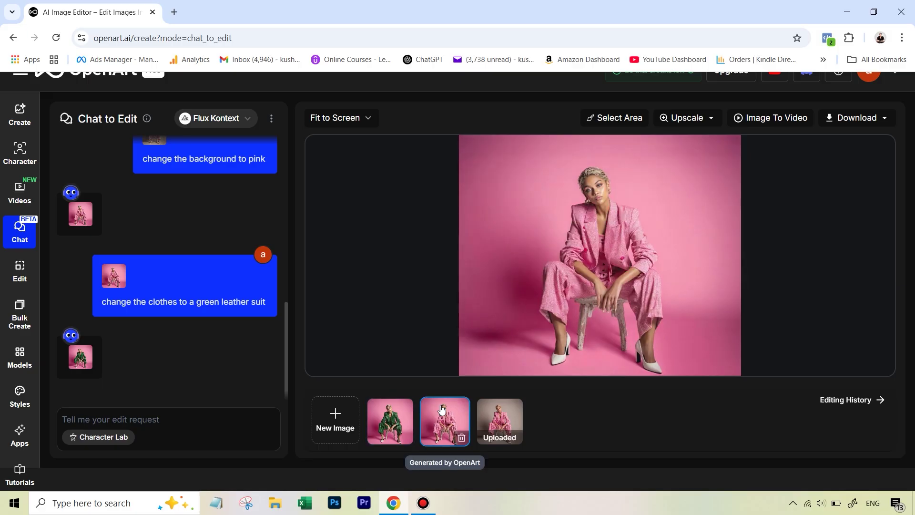
left_click(396, 412)
left_click(445, 419)
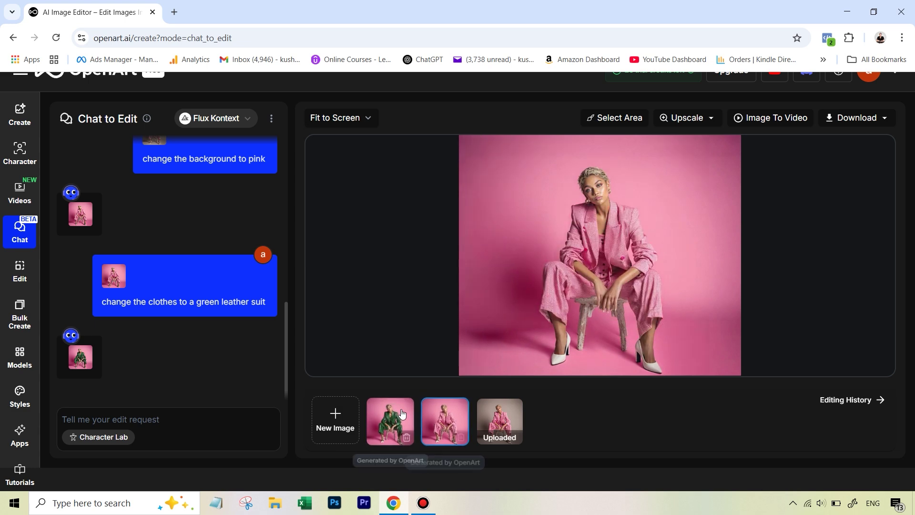
left_click(401, 414)
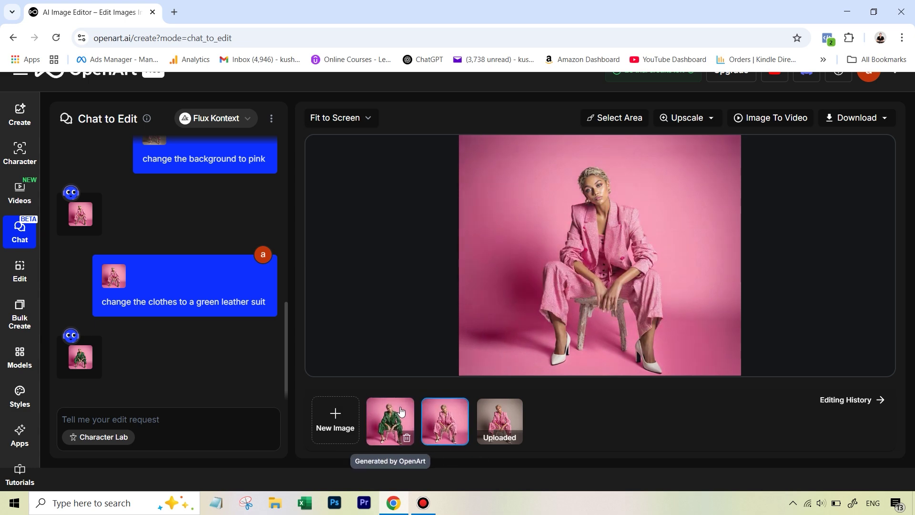
left_click(439, 415)
left_click(403, 408)
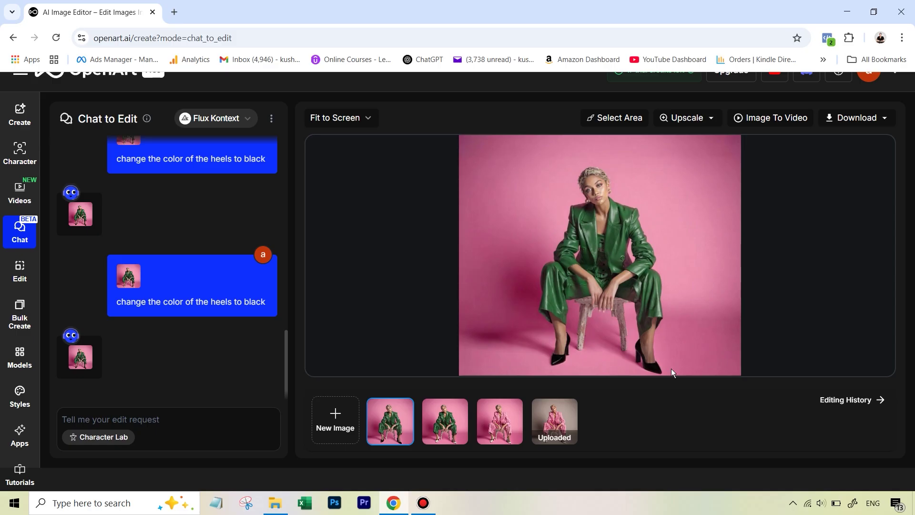
- Step through the original, pink-background, green-suit and black-heels versions in order
mouse_move(552, 413)
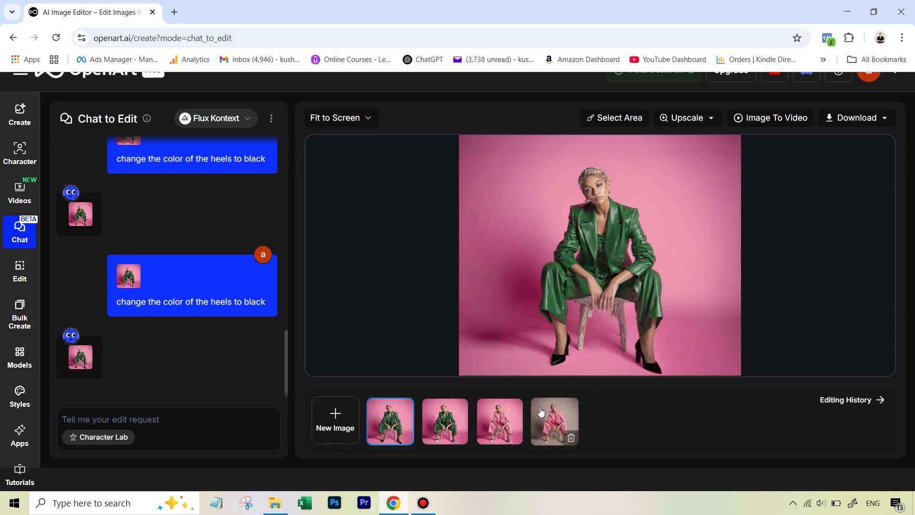
left_click(552, 413)
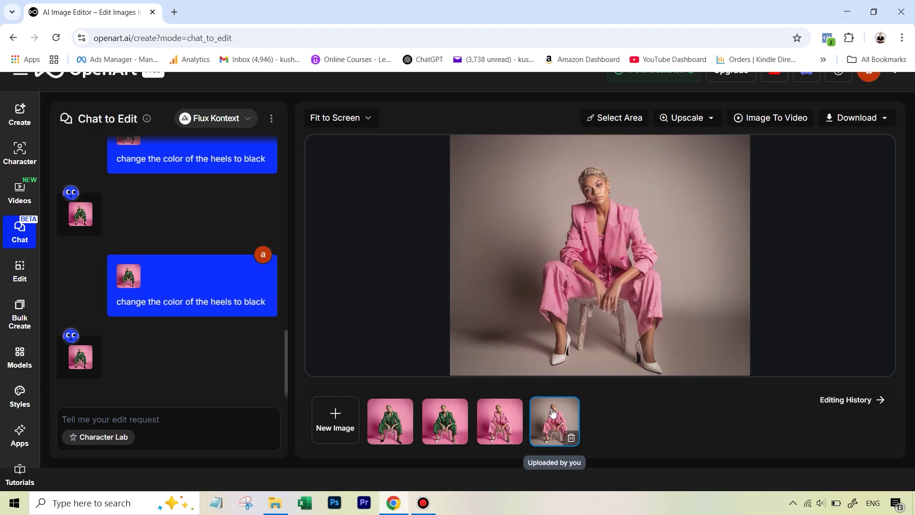
left_click(499, 418)
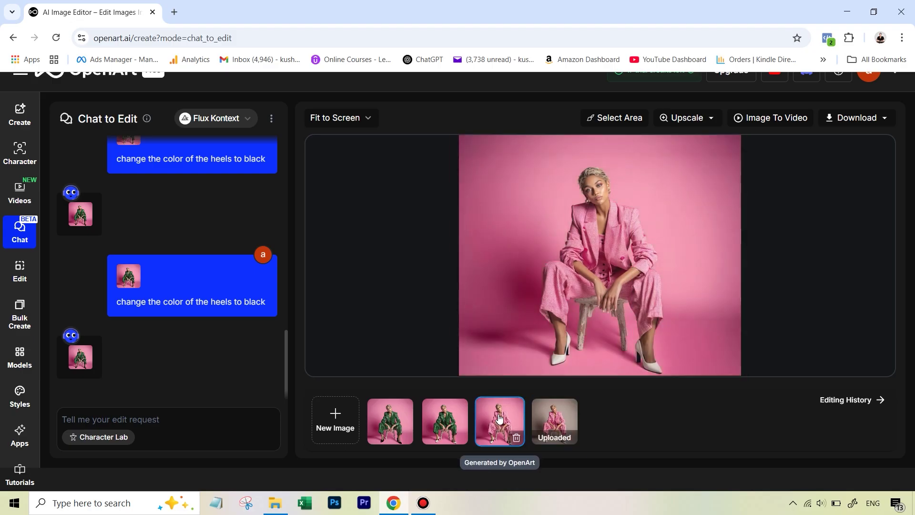
left_click(444, 412)
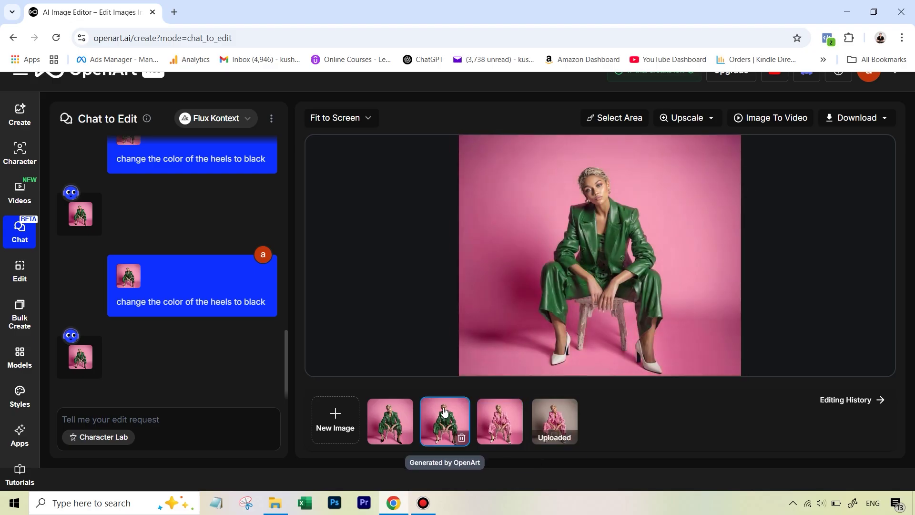
left_click(390, 413)
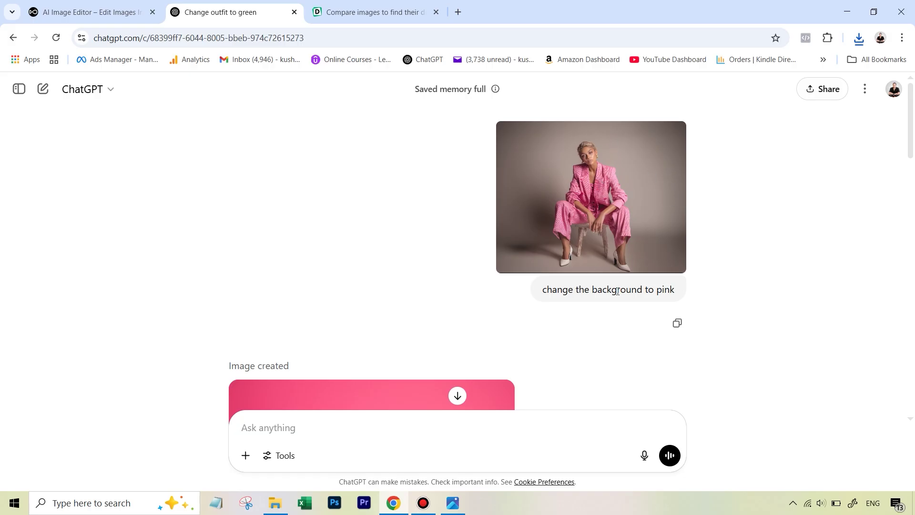
- Review ChatGPT's pink background, green suit and black heels images, then go to Diffchecker
scroll(540, 291, "down", 6)
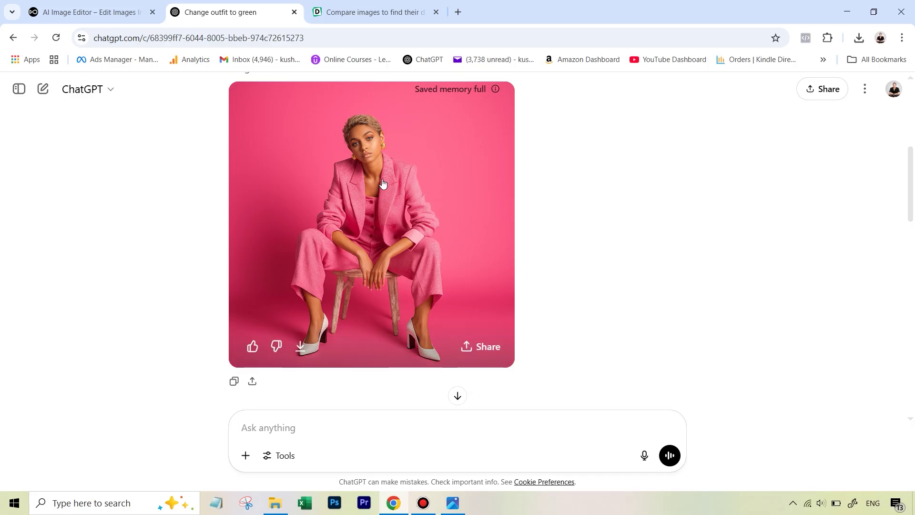
scroll(651, 240, "down", 2)
scroll(651, 241, "down", 4)
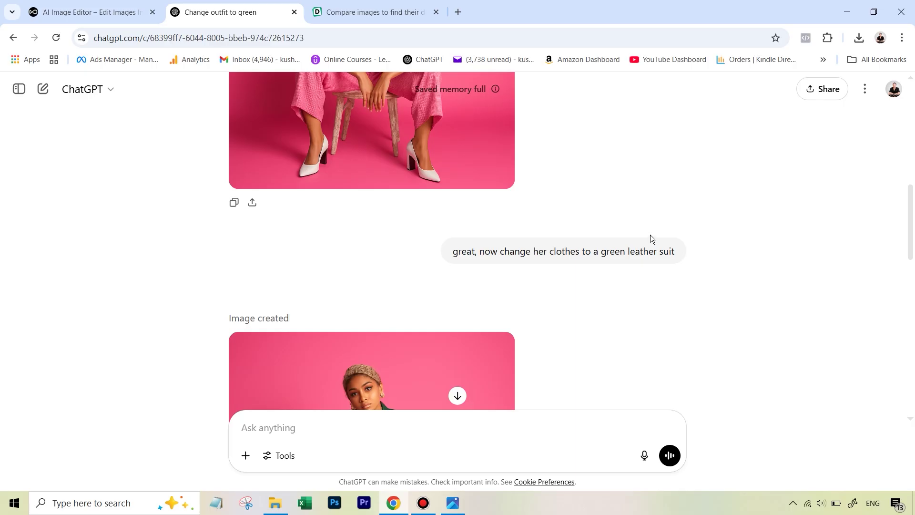
mouse_move(501, 179)
mouse_move(561, 237)
mouse_move(509, 254)
scroll(609, 284, "down", 4)
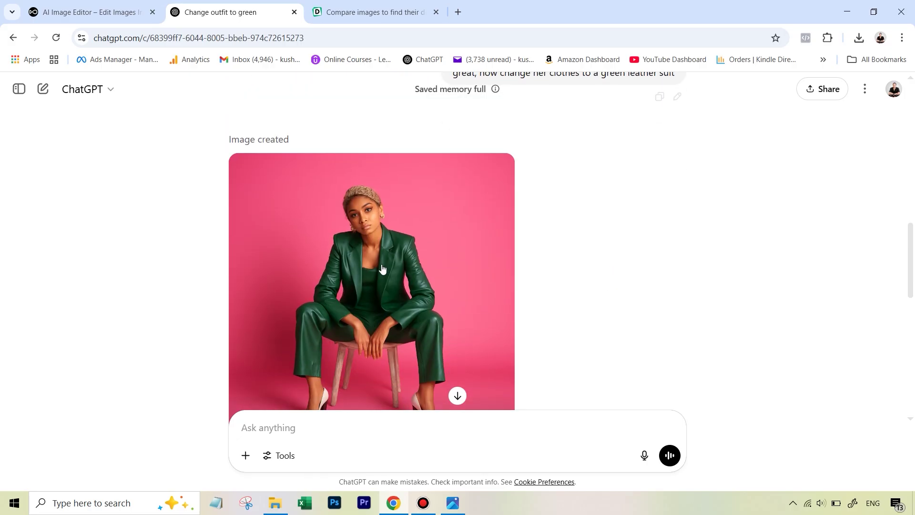
scroll(318, 203, "down", 1)
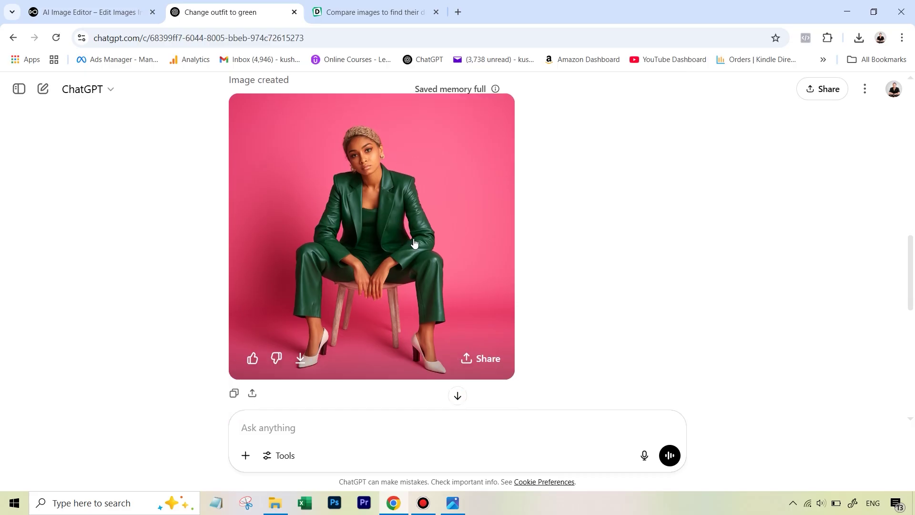
scroll(594, 266, "down", 3)
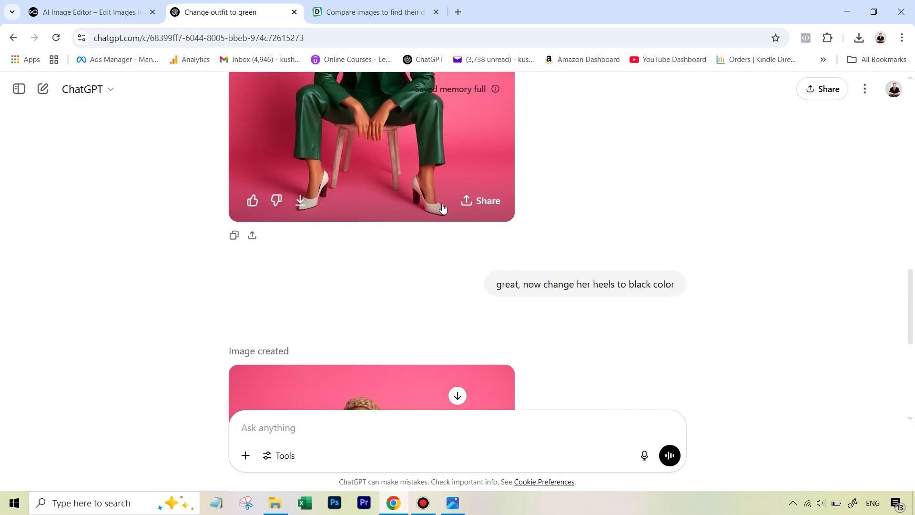
scroll(677, 281, "down", 5)
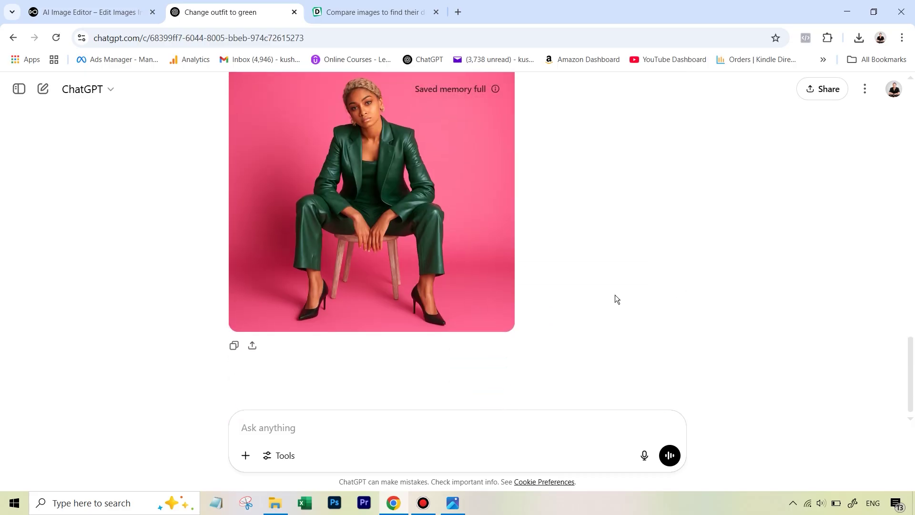
scroll(409, 174, "up", 1)
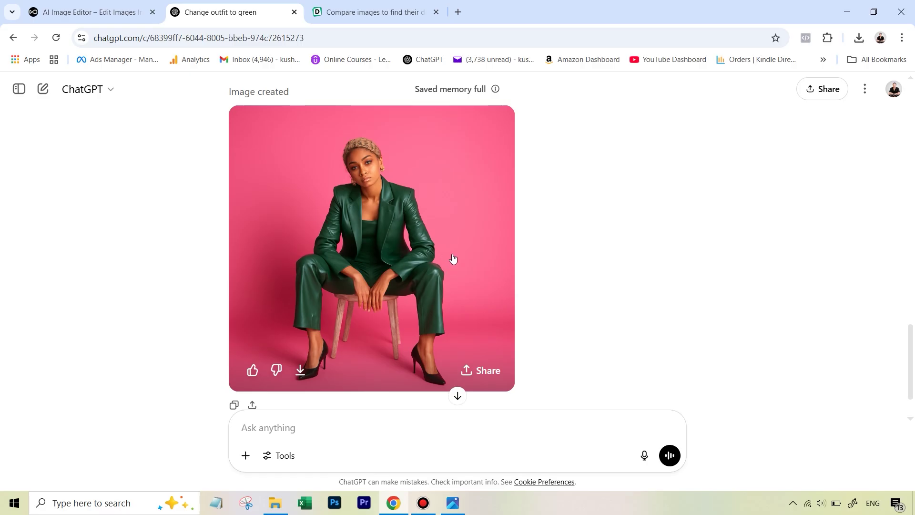
left_click(367, 10)
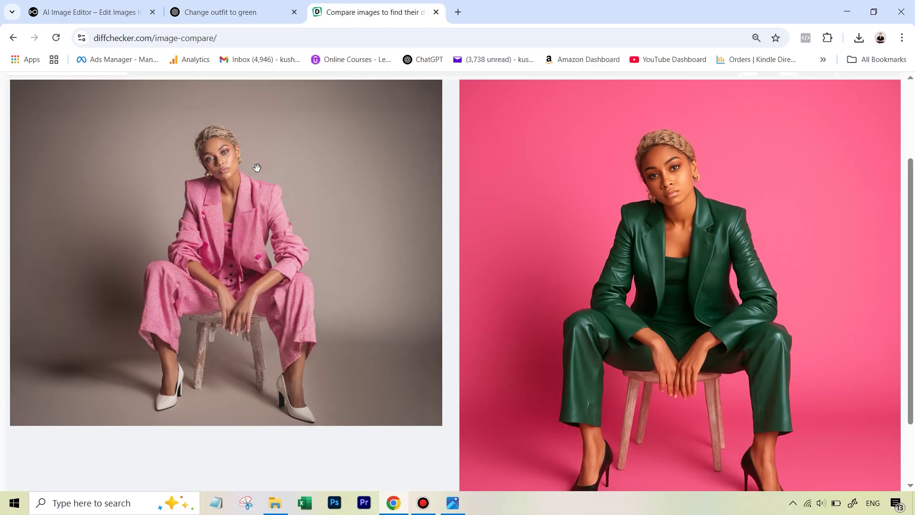
- Scroll Diffchecker to compare the original photo with the green-suit, black-heels edit
scroll(293, 236, "down", 1)
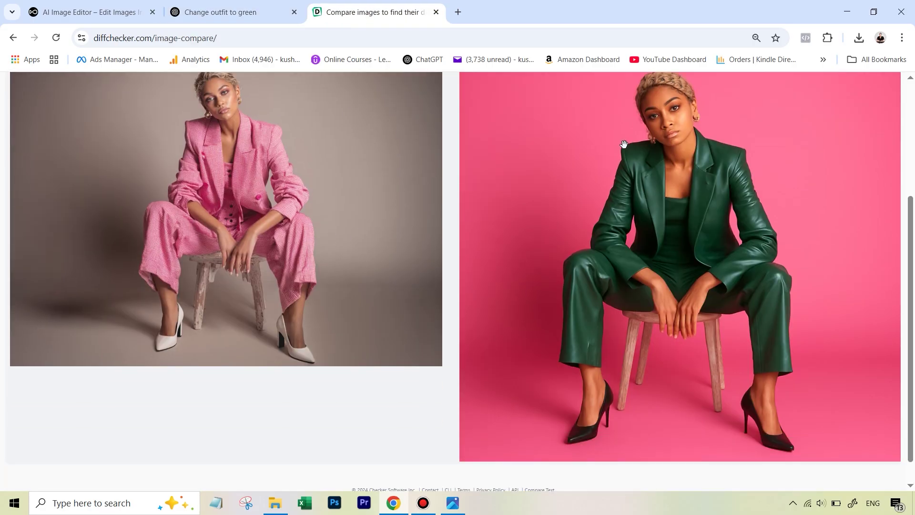
scroll(388, 230, "up", 1)
scroll(387, 230, "down", 1)
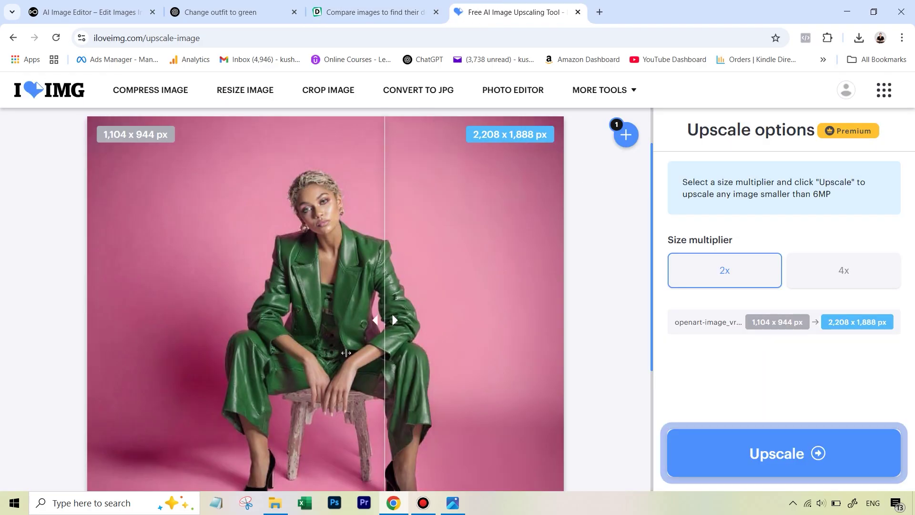
- Drag the compare slider to preview the 2x upscale from 1,104 x 944 to 2,208 x 1,888 px
left_click_drag(394, 329, 125, 319)
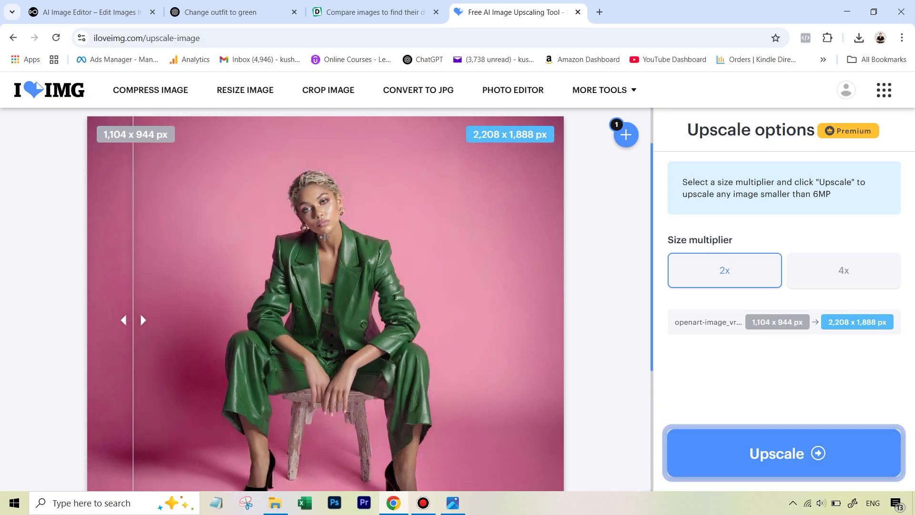